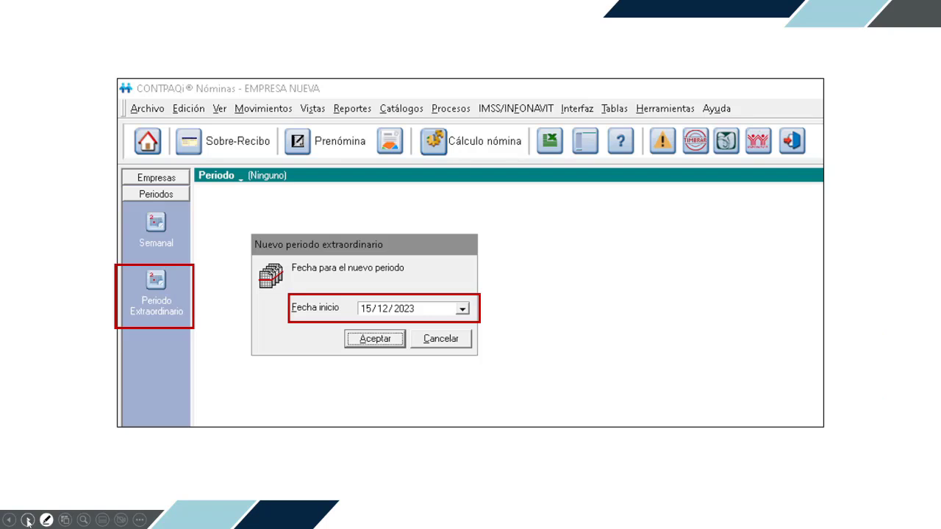
left_click_drag(360, 309, 417, 309)
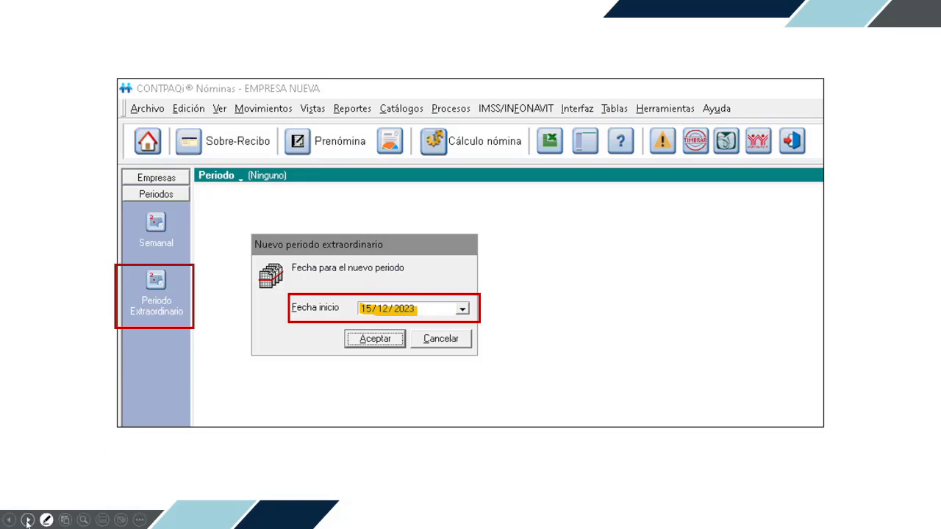
left_click(26, 520)
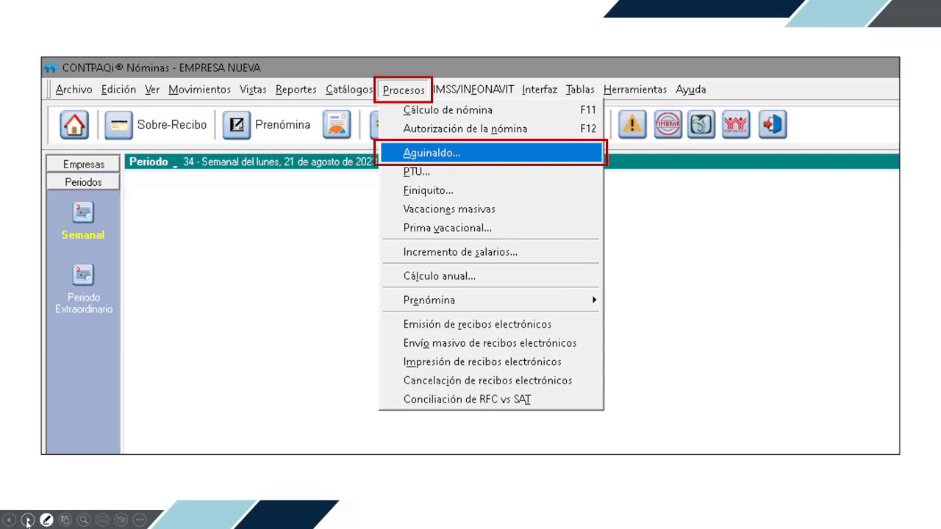
left_click(26, 520)
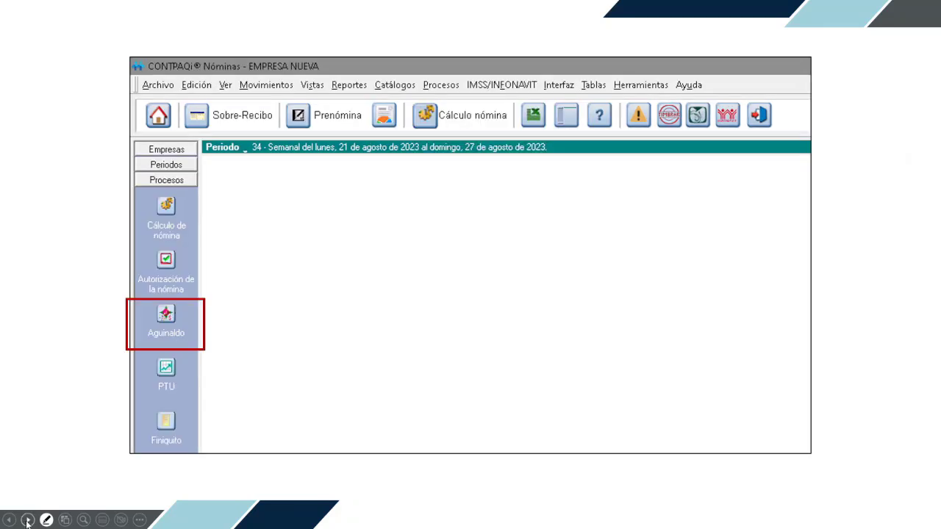
left_click(26, 521)
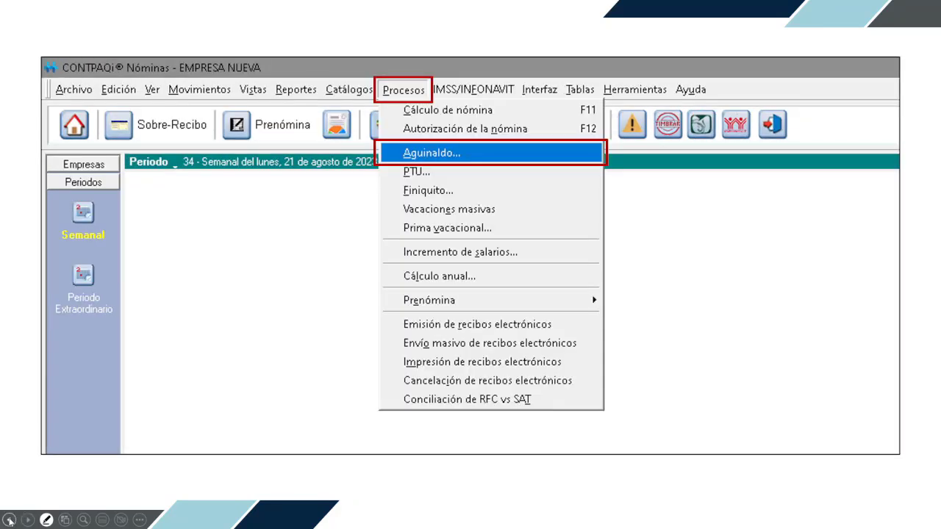
left_click(26, 520)
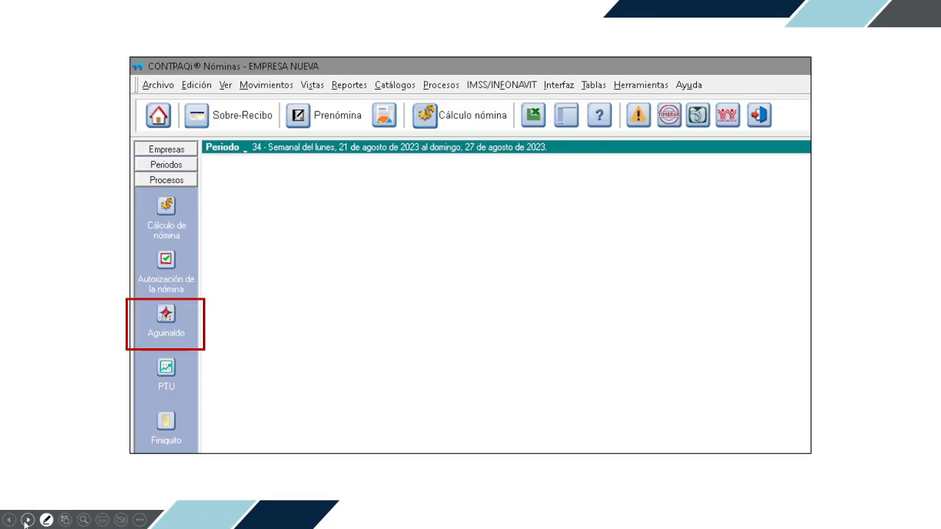
left_click(26, 520)
key("ctrl+i")
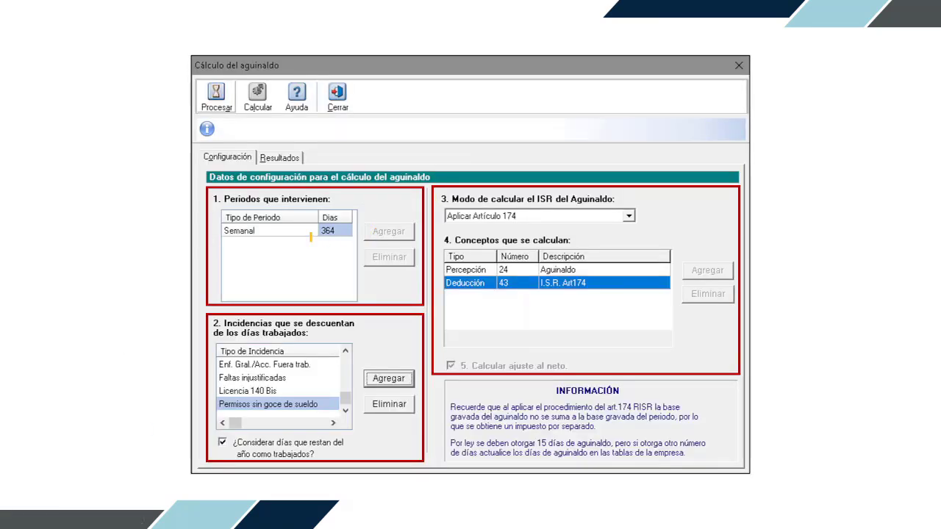
left_click_drag(225, 232, 262, 232)
mouse_move(225, 324)
left_mouse_down()
mouse_move(335, 323)
mouse_move(213, 333)
left_mouse_up()
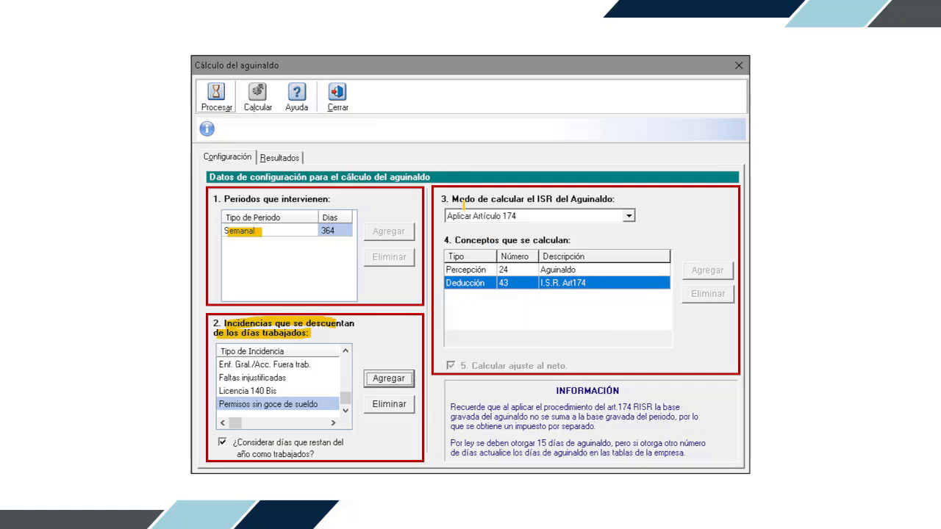
left_click_drag(450, 199, 616, 200)
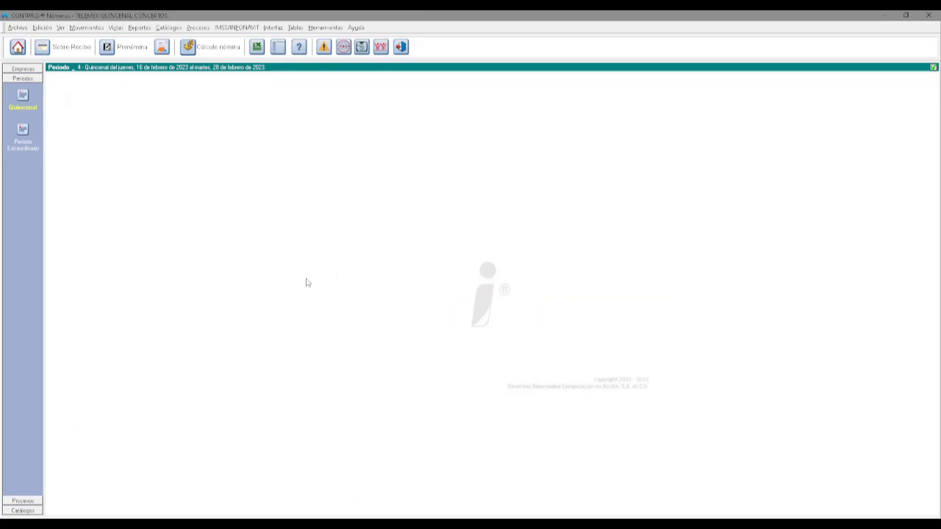
Create a new extraordinary payroll period with 19/12/2023 as its start date
left_click(21, 146)
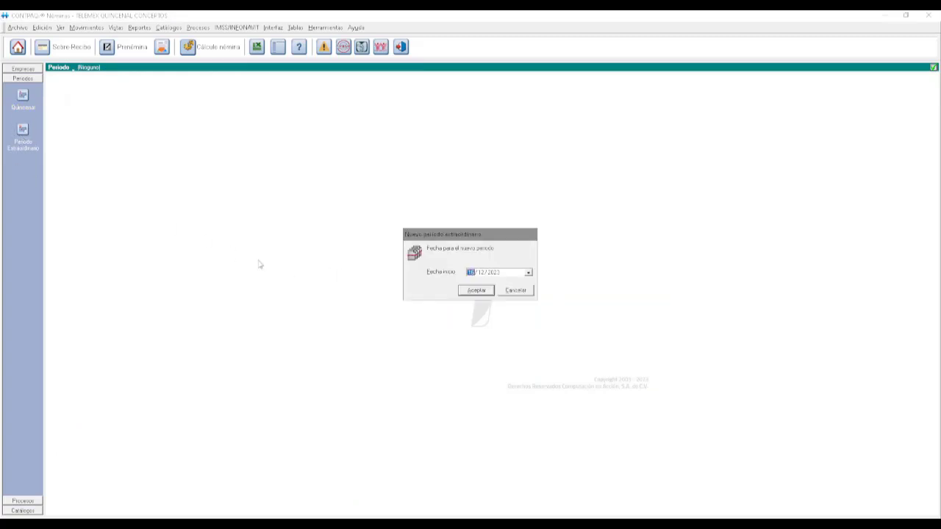
left_click_drag(483, 242, 246, 174)
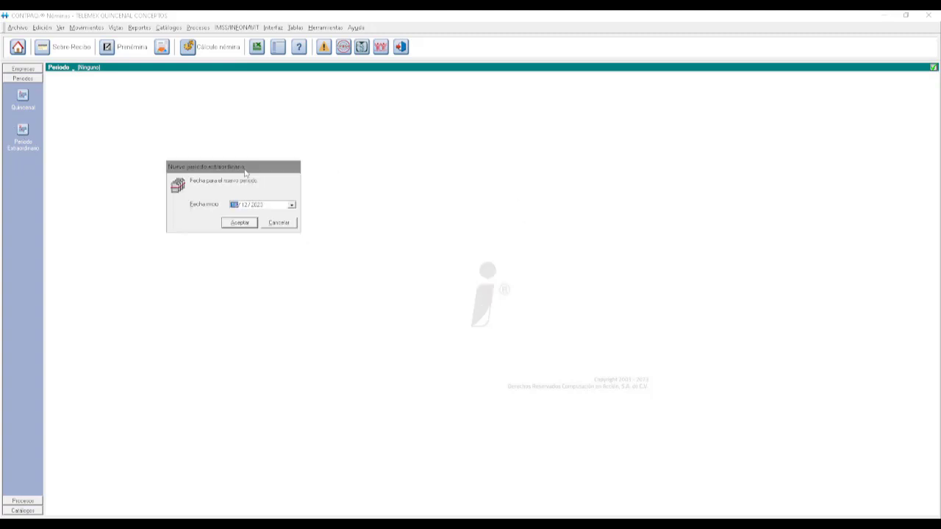
type("10")
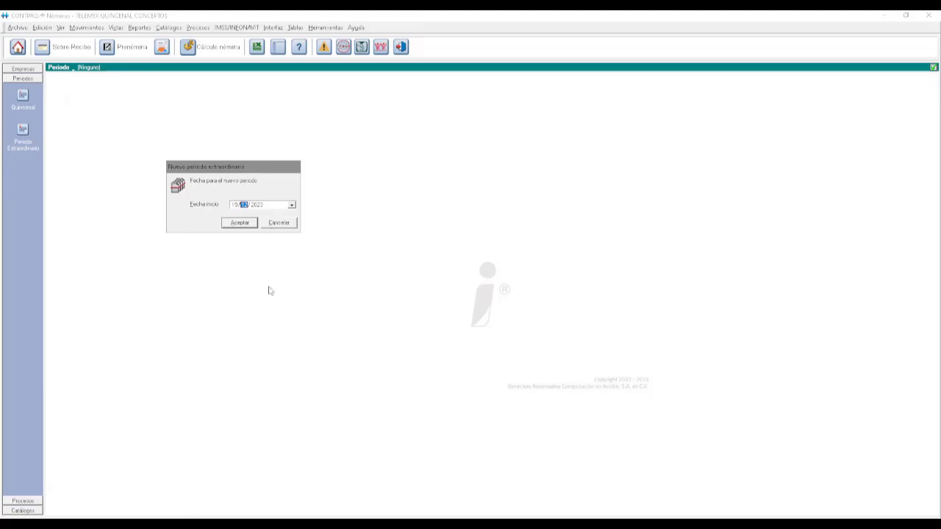
left_click(239, 226)
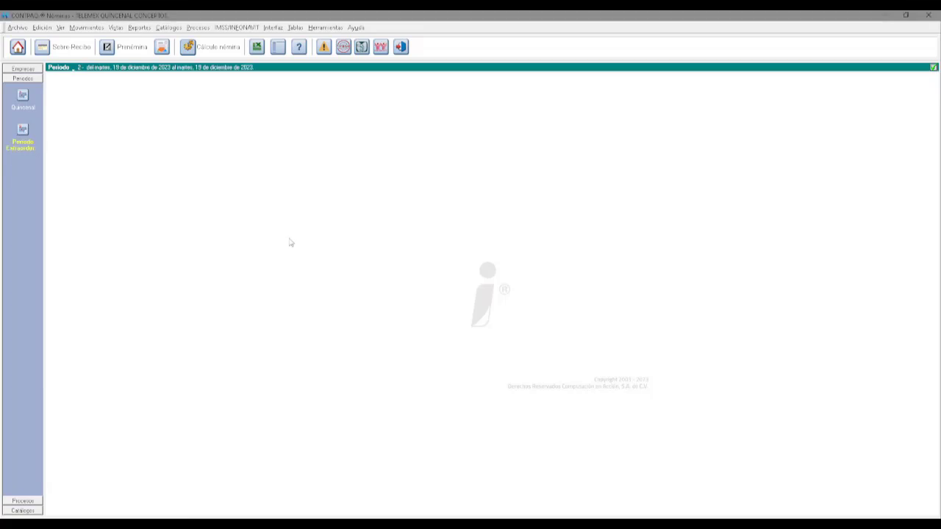
Open the Aguinaldo calculation process and add Quincenal as the period type that takes part
left_click(197, 27)
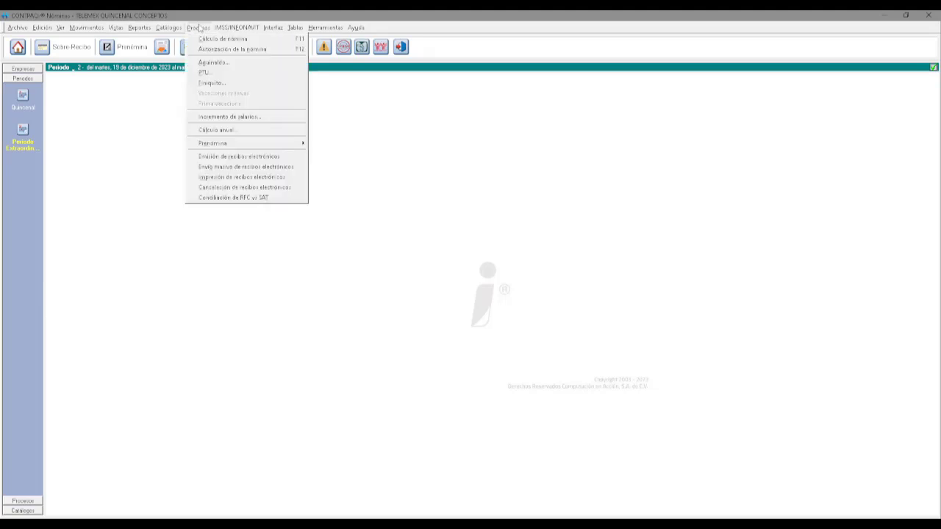
left_click(254, 63)
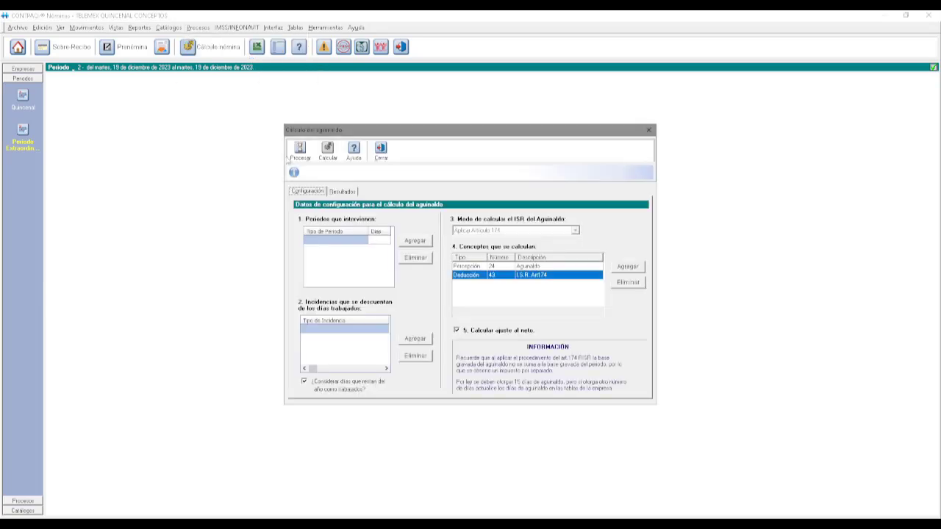
left_click_drag(463, 132, 285, 103)
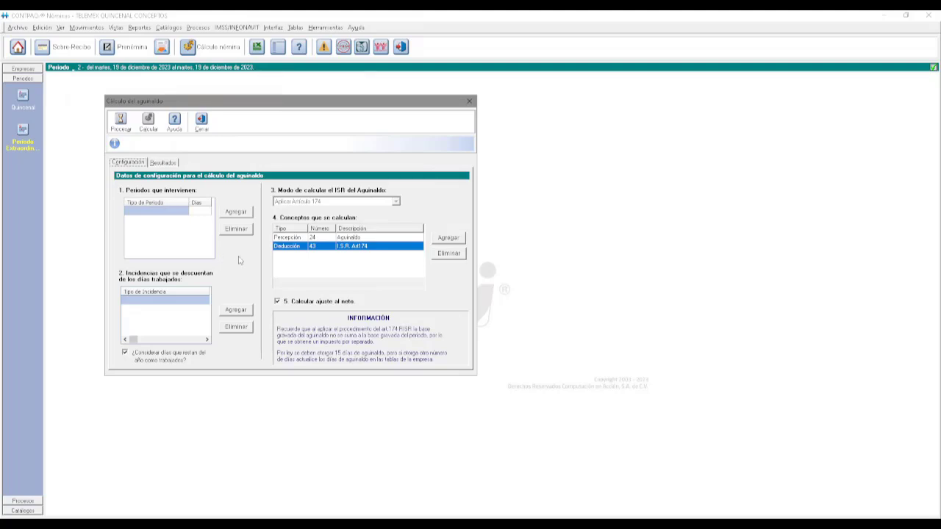
left_click(239, 216)
left_click_drag(469, 202, 293, 149)
left_click(274, 168)
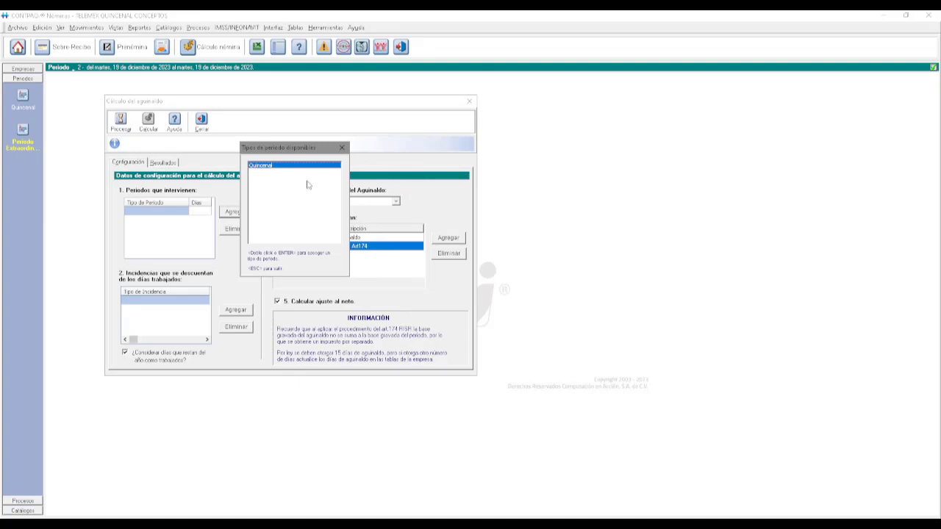
double_click(271, 167)
left_click(341, 147)
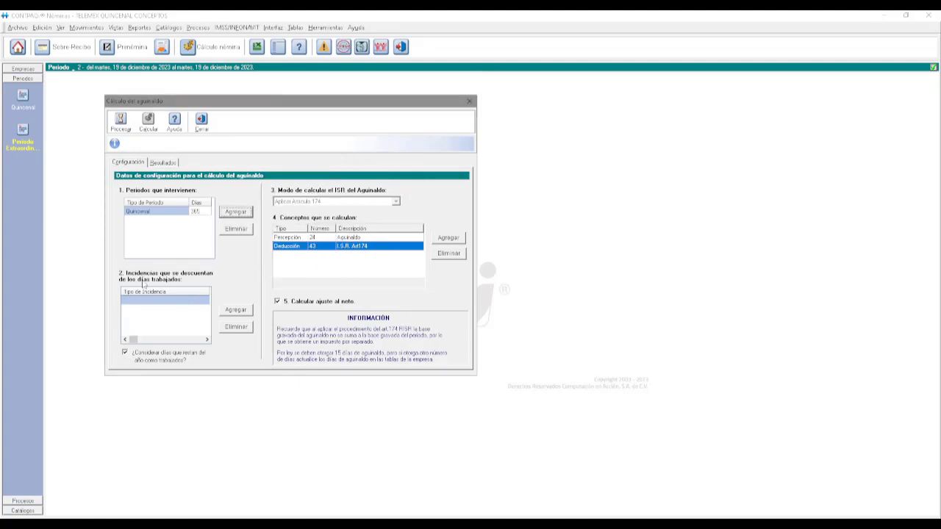
Add the deductible incident types Días de castigo, Enf. Gral./Acc. Fuera trab., Accidente de trayecto, Faltas injustificadas, Licencia 140 Bis and Permisos sin goce de sueldo
left_click(236, 311)
left_click_drag(447, 204, 248, 178)
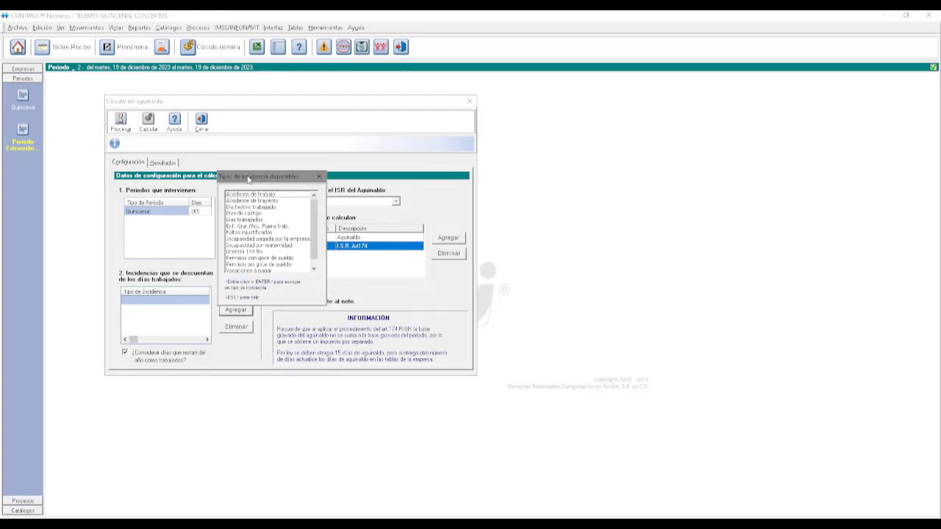
left_click(268, 212)
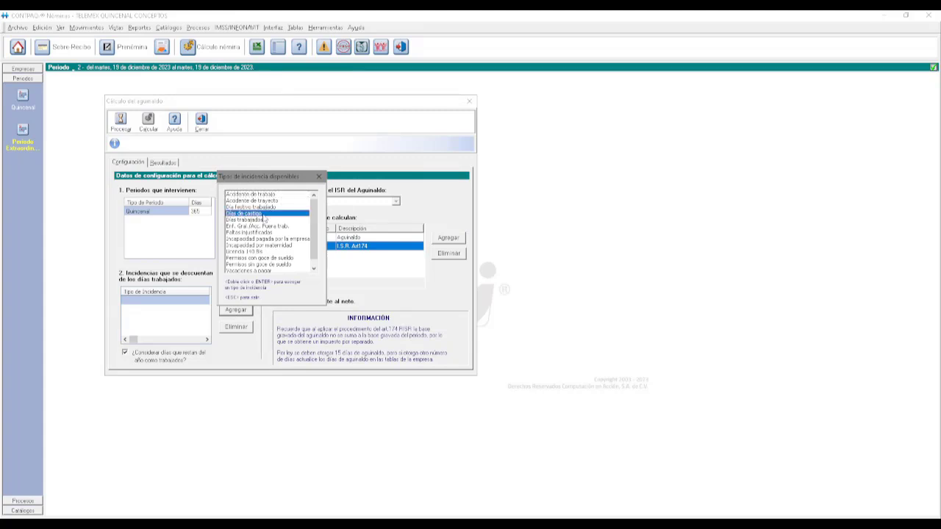
key("Return")
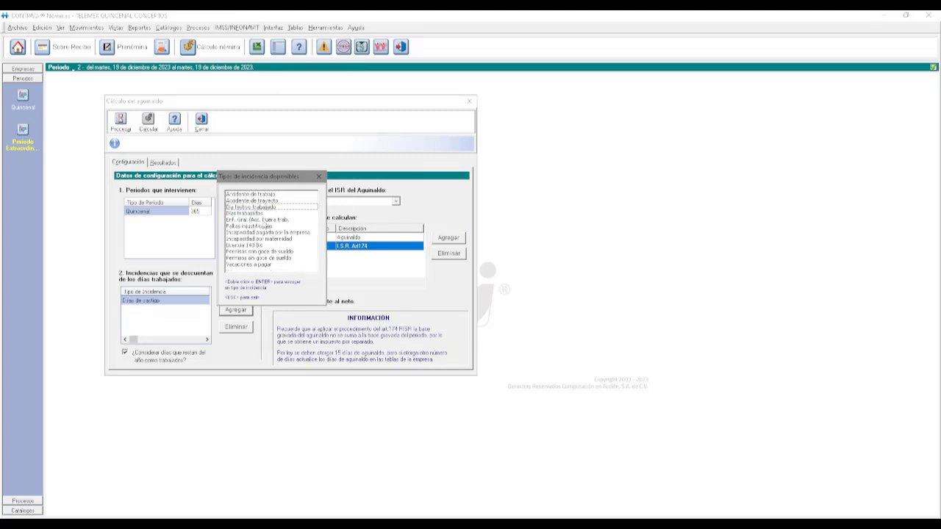
left_click(266, 220)
key("Return")
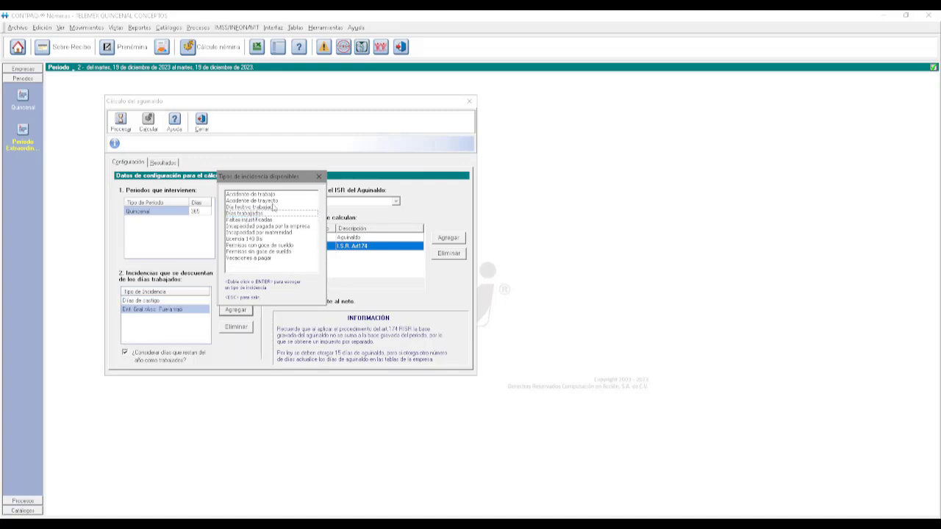
left_click(272, 201)
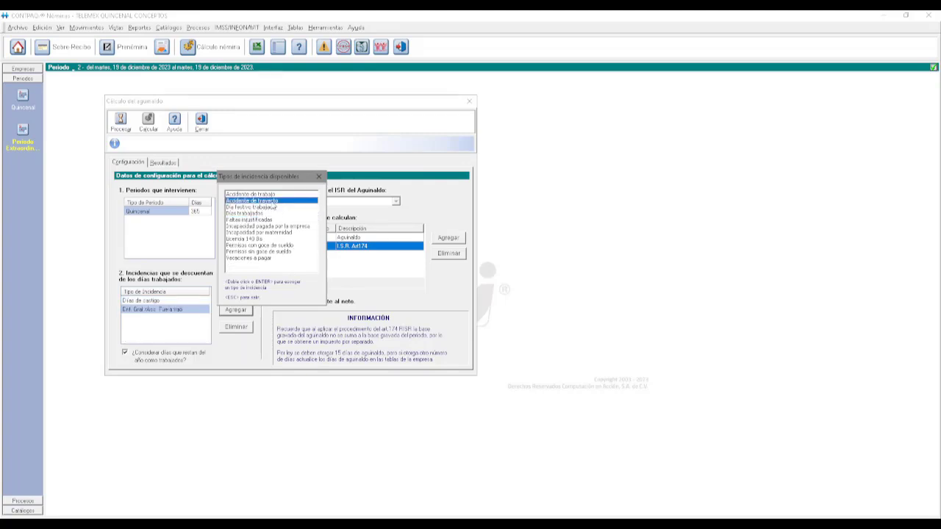
key("Return")
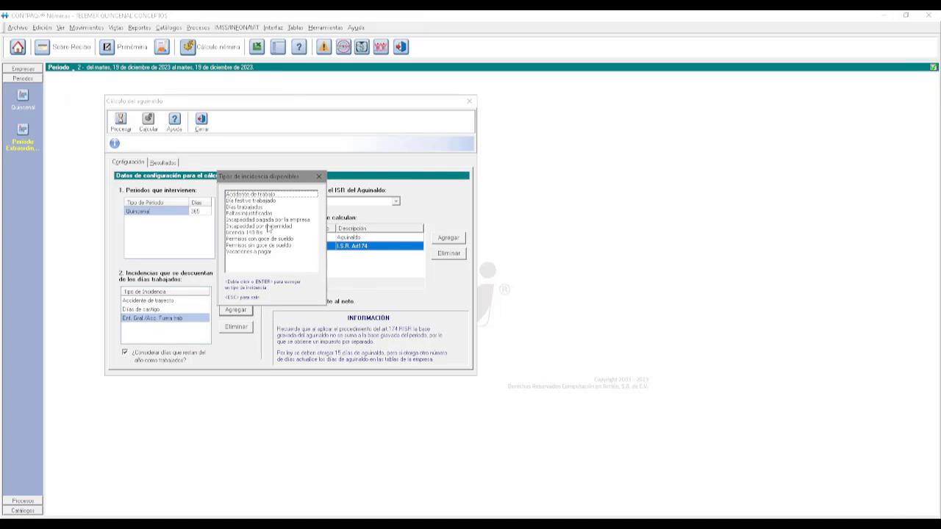
double_click(267, 214)
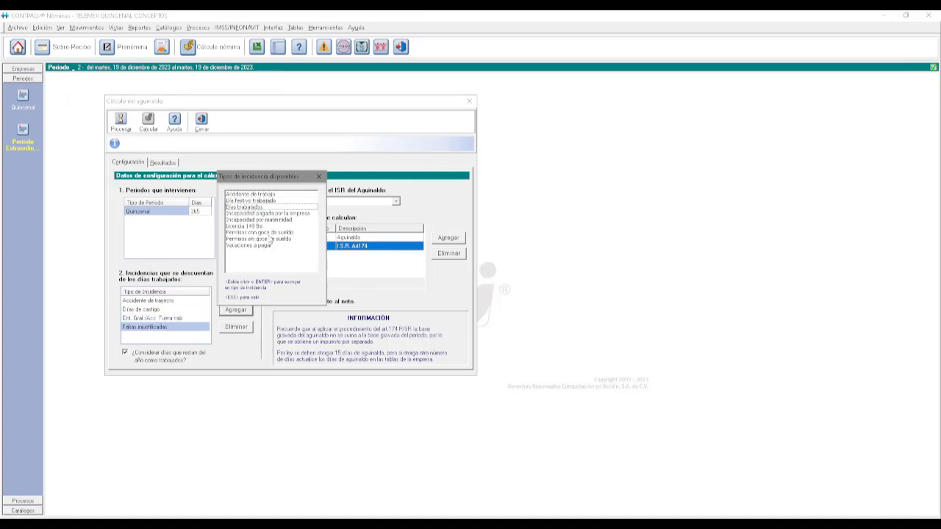
double_click(254, 226)
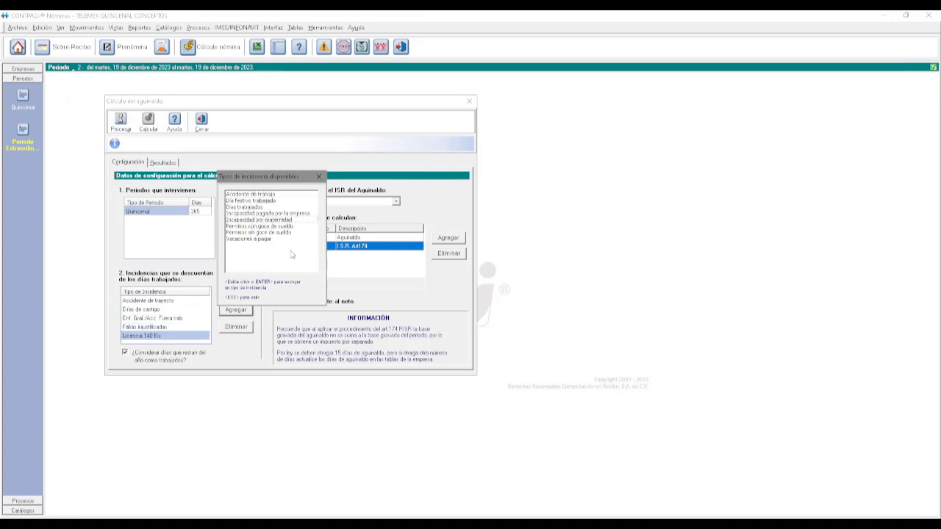
double_click(274, 232)
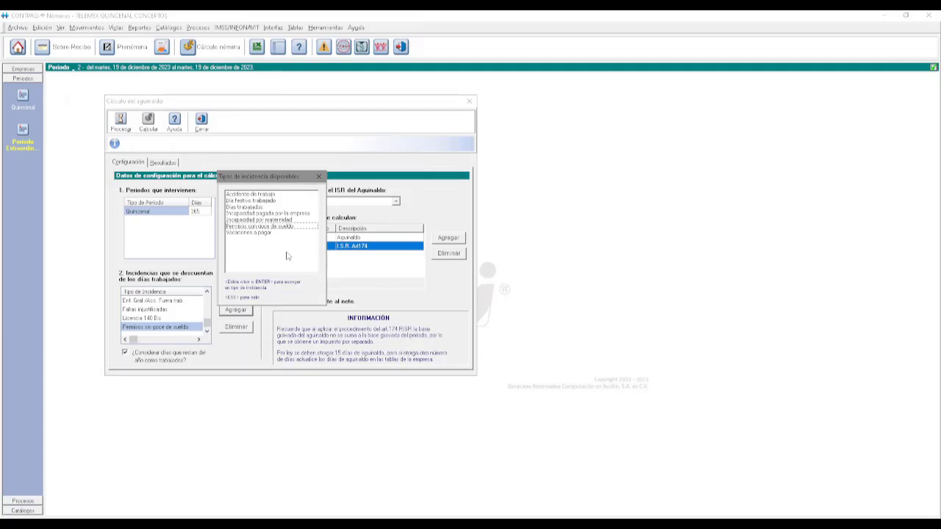
left_click(319, 176)
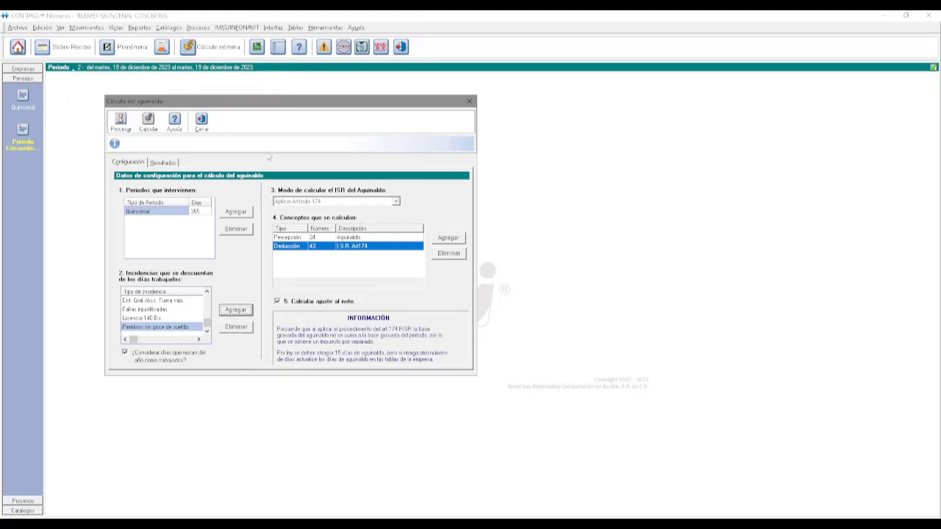
Review the Aguinaldo perception and the I.S.R. Art174 deduction among the concepts the process calculates
left_click(389, 238)
left_click(388, 247)
left_click(385, 237)
left_click(391, 247)
left_click(382, 237)
left_click(384, 247)
left_click(384, 238)
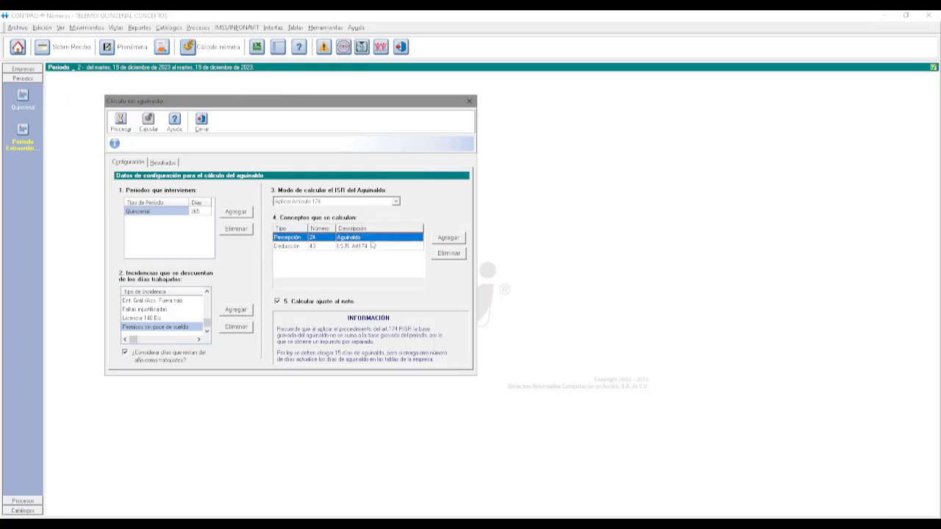
left_click(375, 249)
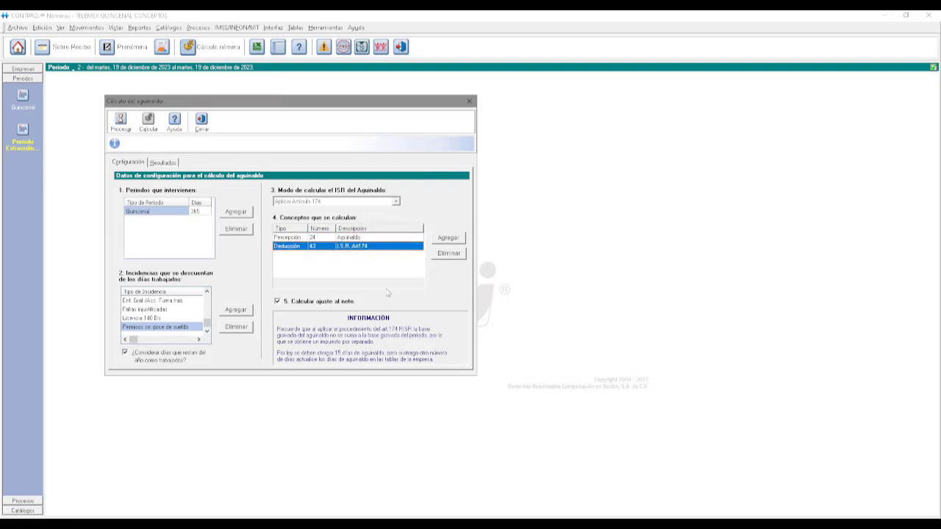
Turn off the net adjustment calculation and process the aguinaldo days of each employee
left_click(277, 302)
left_click(278, 302)
left_click(280, 304)
left_click(278, 302)
left_click(279, 303)
left_click(119, 123)
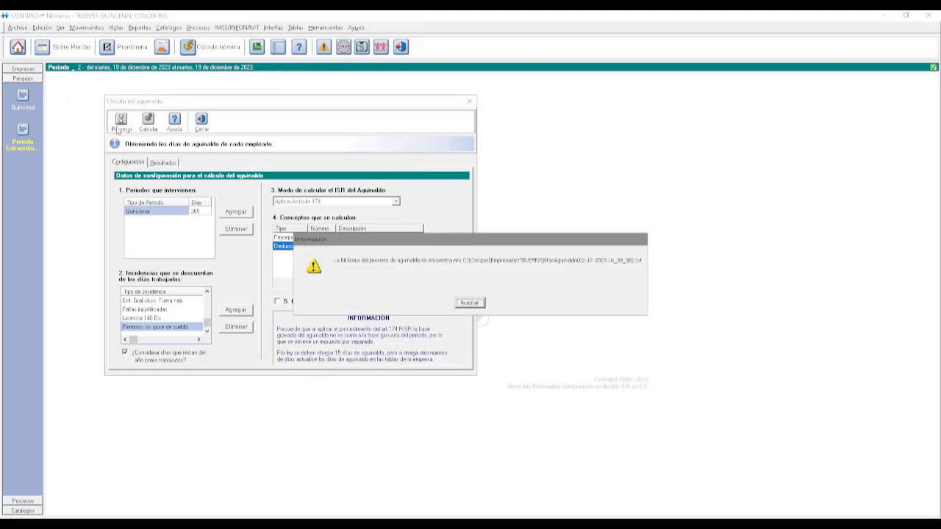
left_click_drag(441, 243, 364, 140)
left_click(392, 198)
Examine the aguinaldo days obtained for each employee in the results, including the last employee's proportional days
left_click(307, 200)
key("Down")
key("Down")
key("Down")
key("Down")
key("Down")
left_click(304, 201)
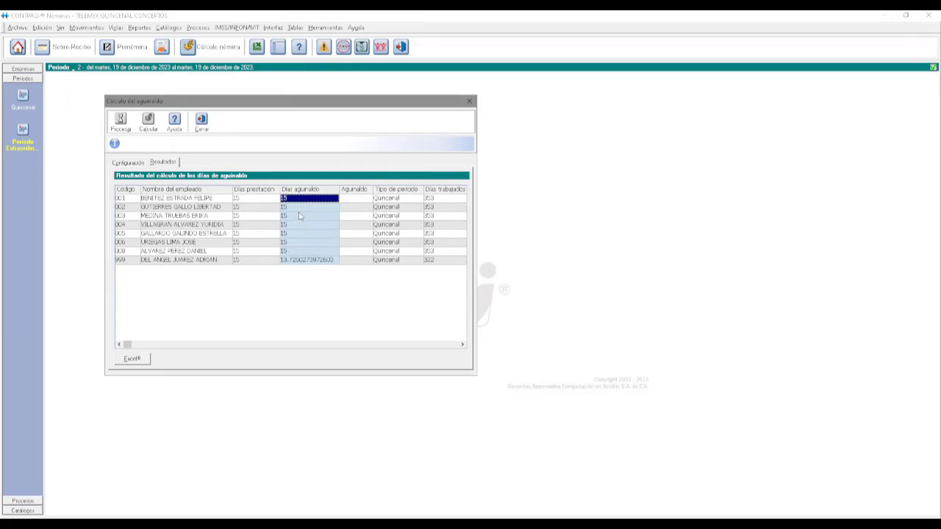
left_click(300, 216)
left_click(301, 226)
key("Down")
left_click(312, 261)
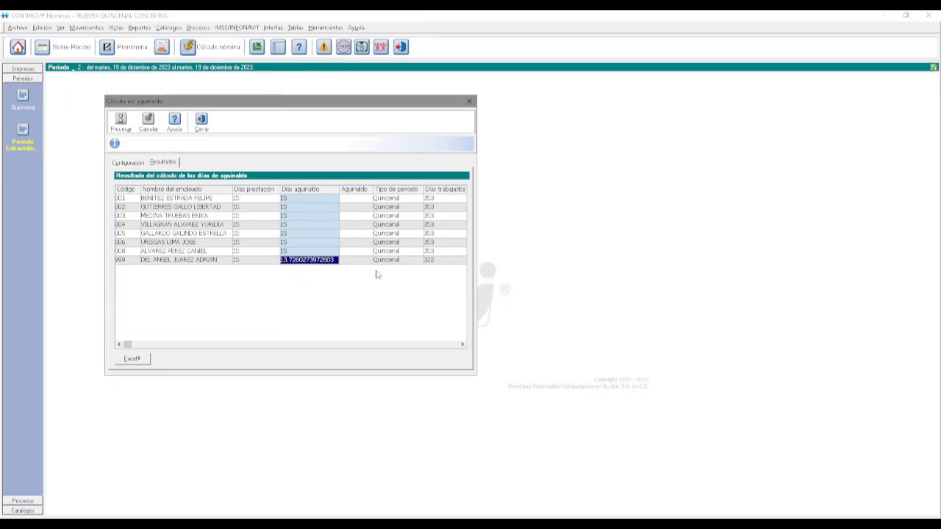
Check the worked days, incidents, remaining days, total days and benefit type columns in the aguinaldo results
left_click(462, 345)
left_click(461, 344)
left_click(462, 344)
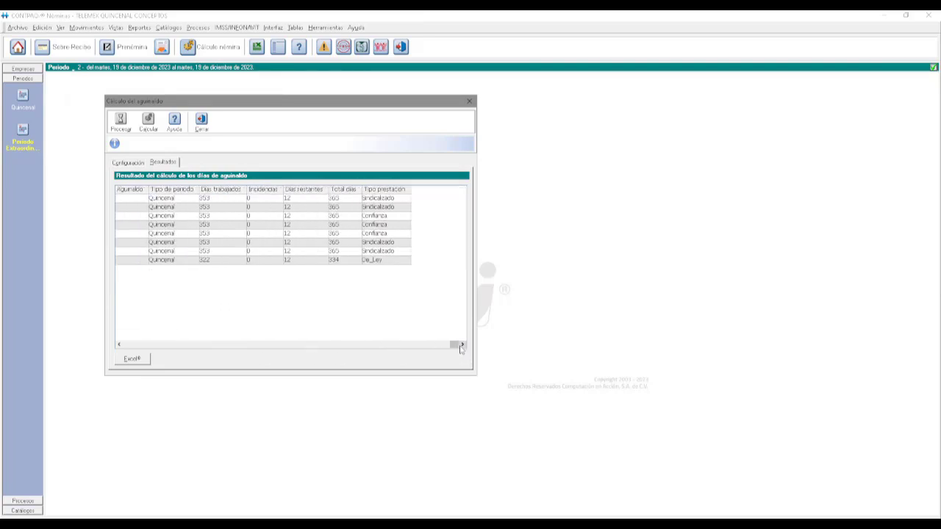
left_click(119, 345)
left_click(120, 344)
left_click(119, 345)
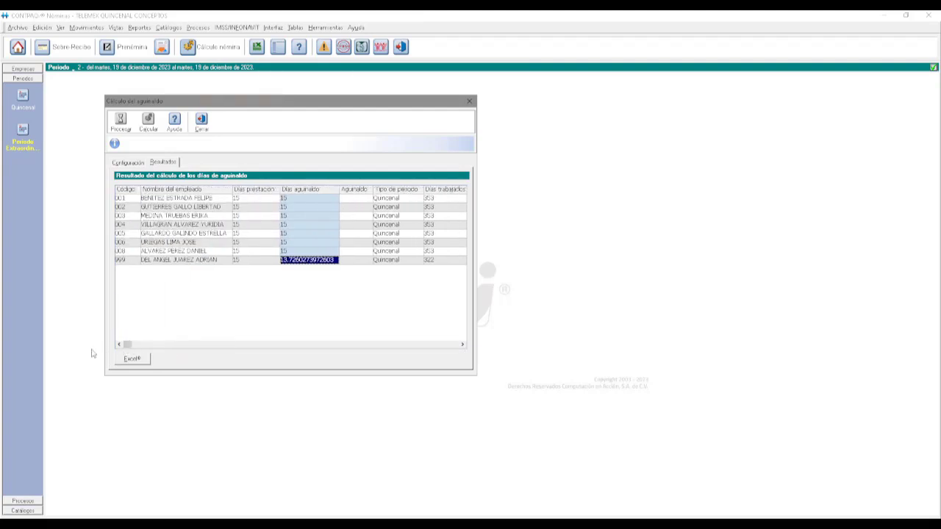
Calculate the aguinaldo amounts for the processed employees and close the aguinaldo calculation window
left_click_drag(331, 105, 328, 126)
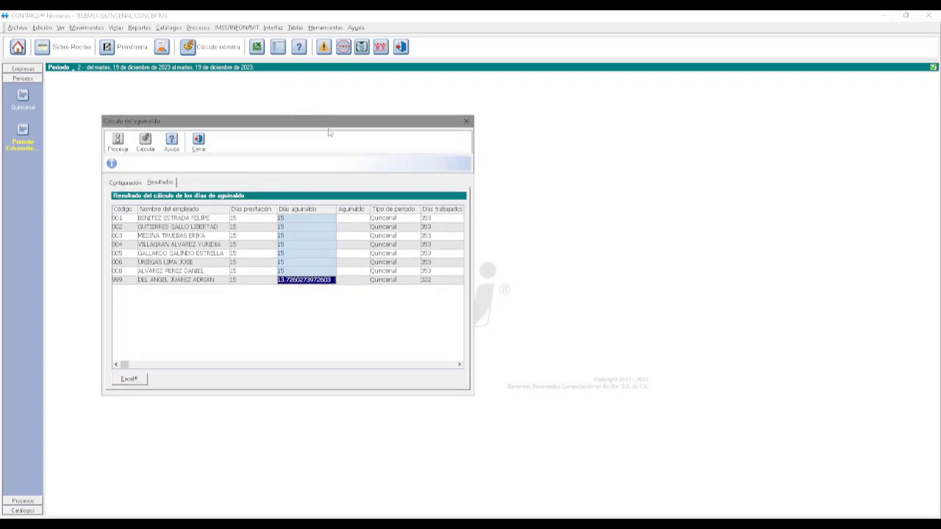
left_click(149, 144)
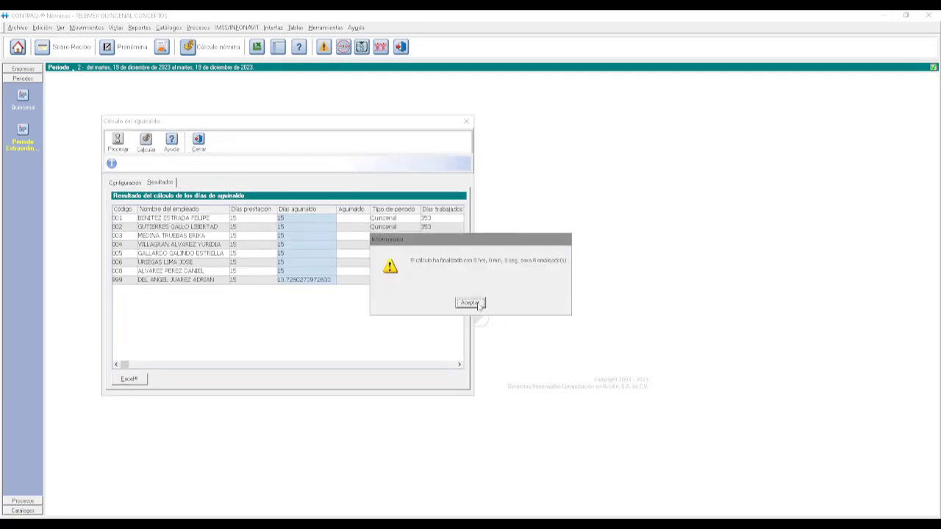
left_click(477, 304)
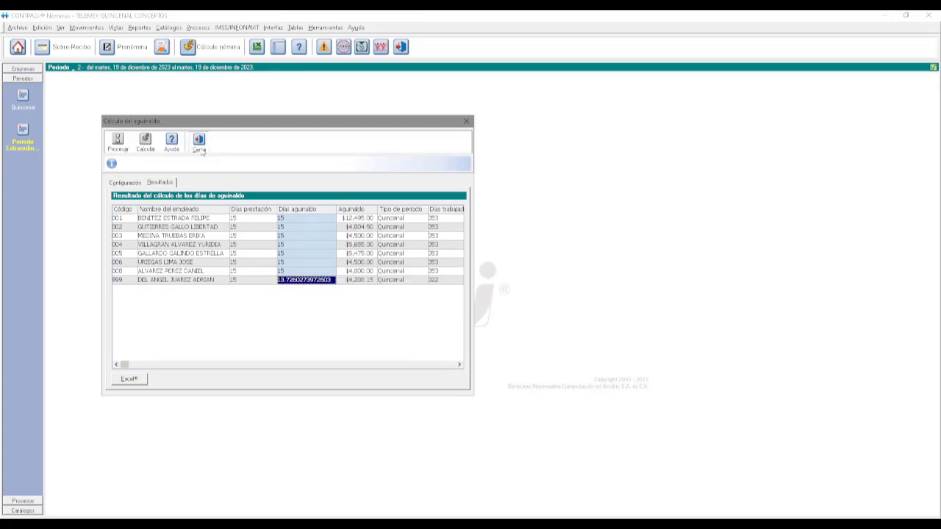
left_click(200, 146)
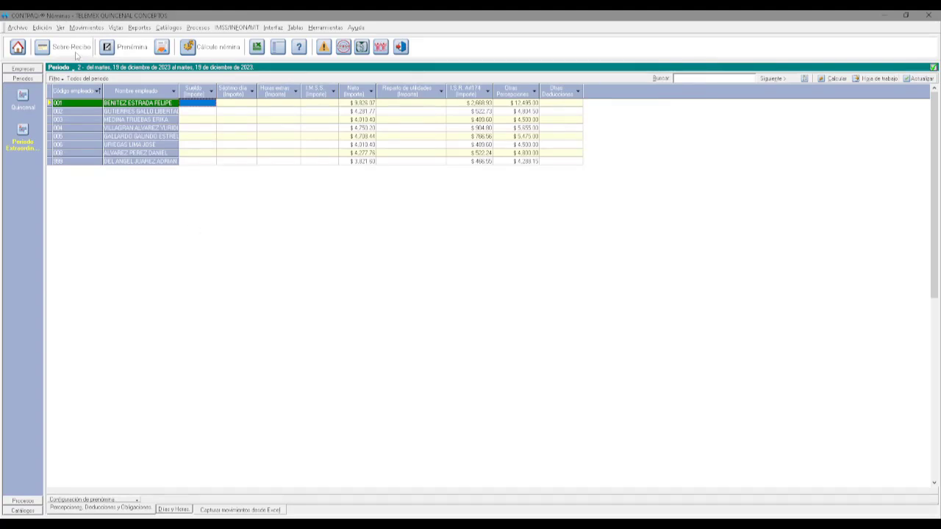
Review the aguinaldo perception and the Art174 ISR deduction in the first employee's Sobre-Recibo, then close it
left_click_drag(481, 96, 349, 78)
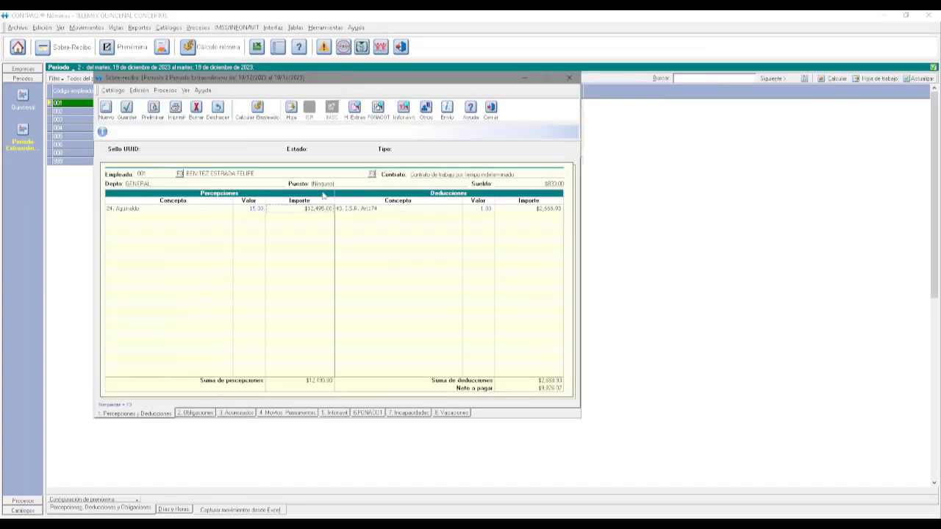
left_click(555, 210)
key("Escape")
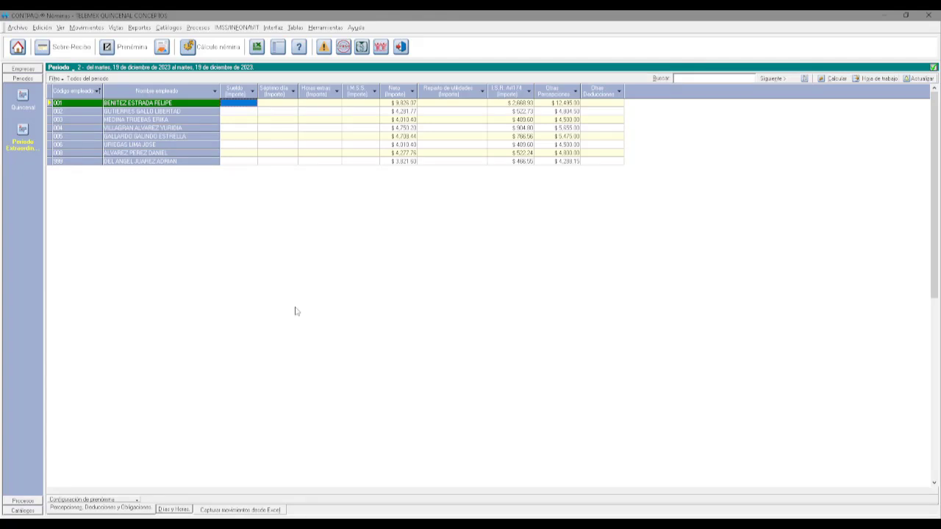